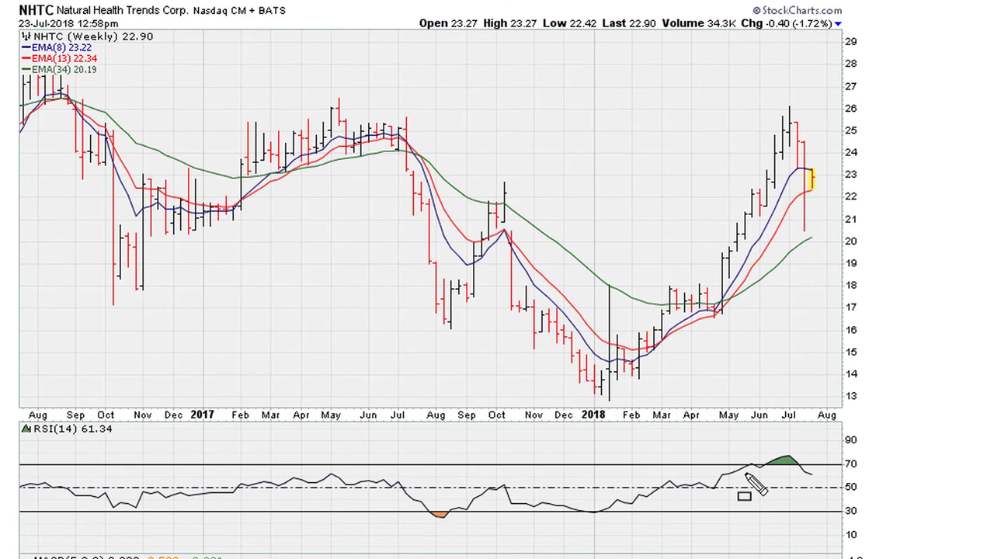
- After discarding trial circles on the July peak, draw a rising blue RSI trendline from the 2002 low
mouse_move(786, 110)
left_mouse_down()
mouse_move(784, 123)
mouse_move(796, 112)
mouse_move(820, 230)
left_mouse_up()
left_click(786, 114)
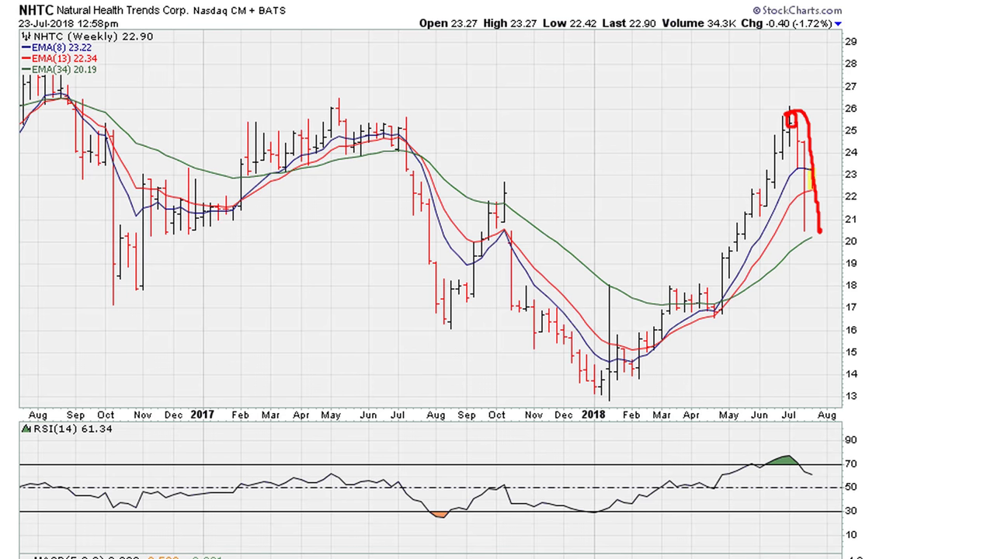
key("Escape")
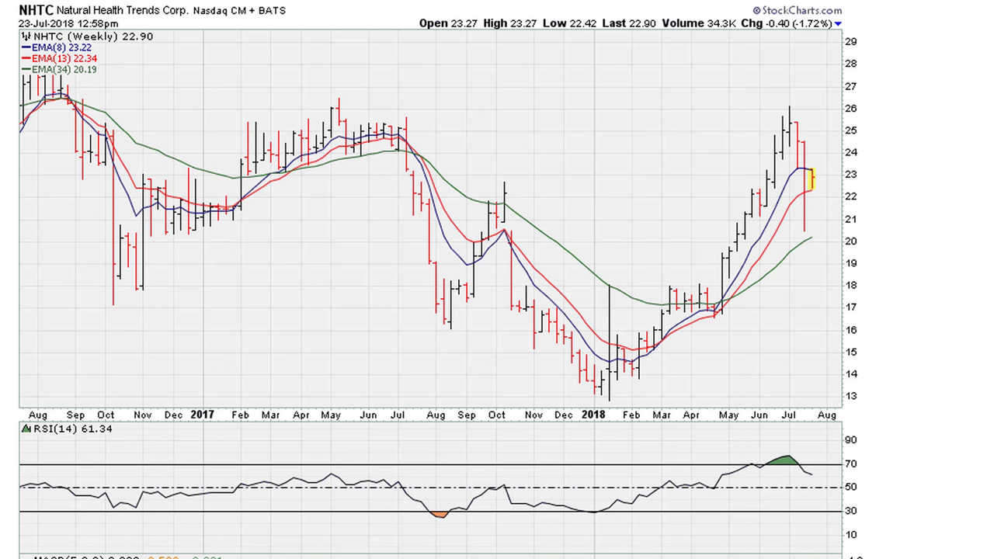
mouse_move(783, 134)
left_mouse_down()
mouse_move(817, 120)
mouse_move(788, 128)
left_mouse_up()
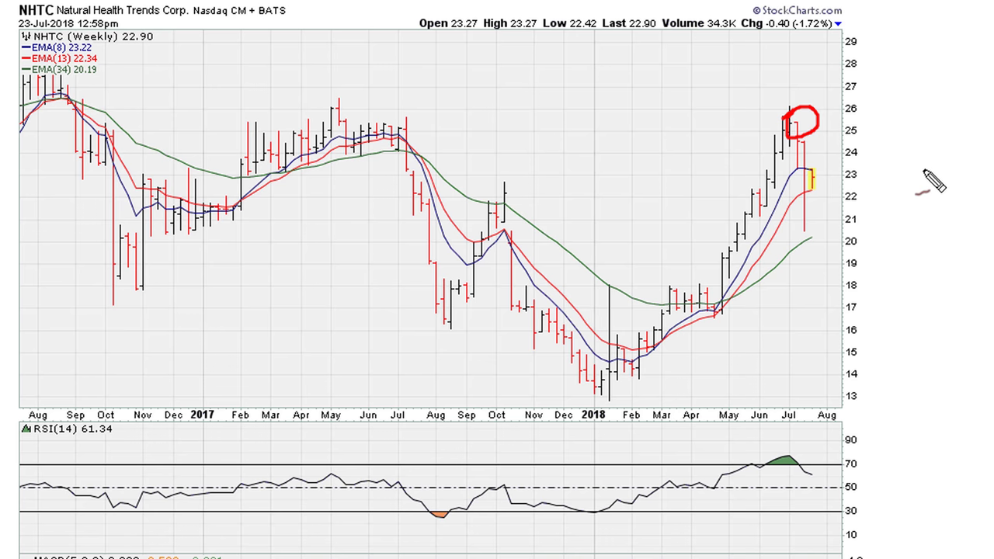
key("ctrl+z")
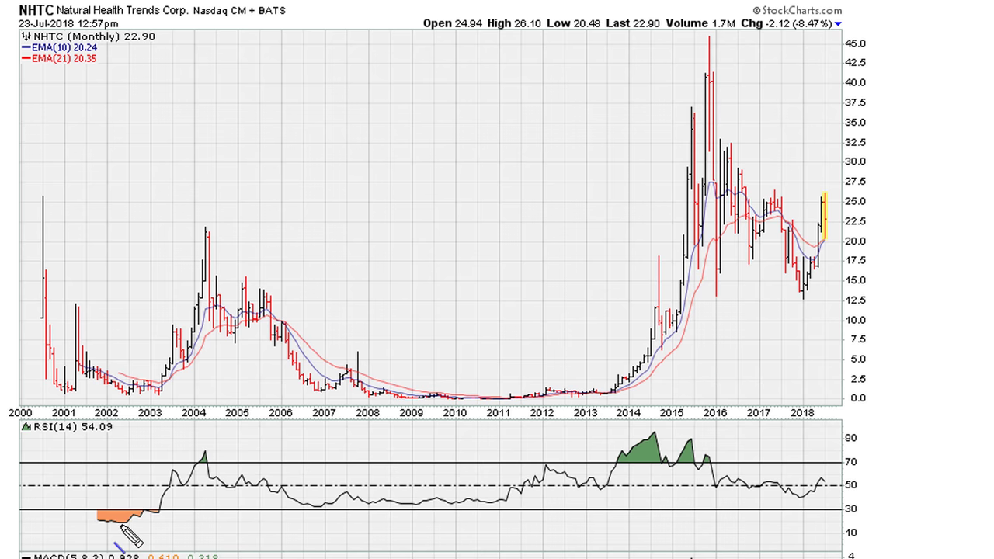
mouse_move(121, 522)
left_mouse_down()
mouse_move(337, 537)
mouse_move(728, 514)
mouse_move(847, 495)
mouse_move(860, 479)
left_mouse_up()
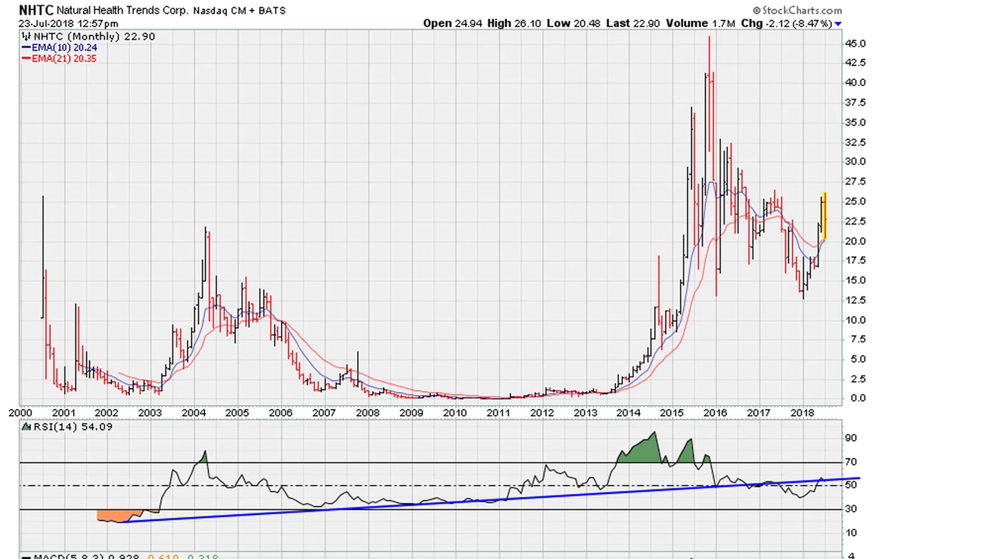
left_click(124, 521)
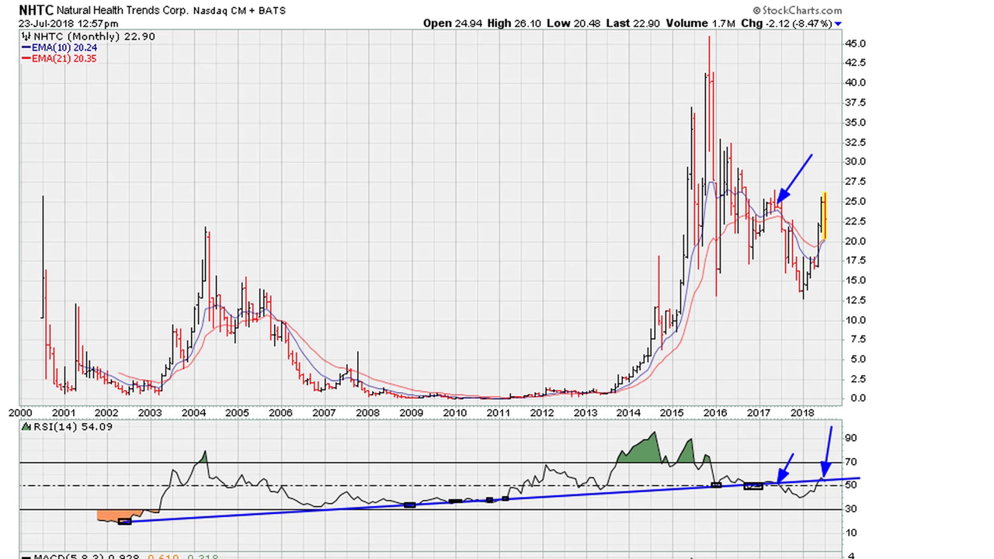
- Clear the blue marks, draw a red RSI trendline from 2002, trace the 2005–2007 decline, and write 13
key("Escape")
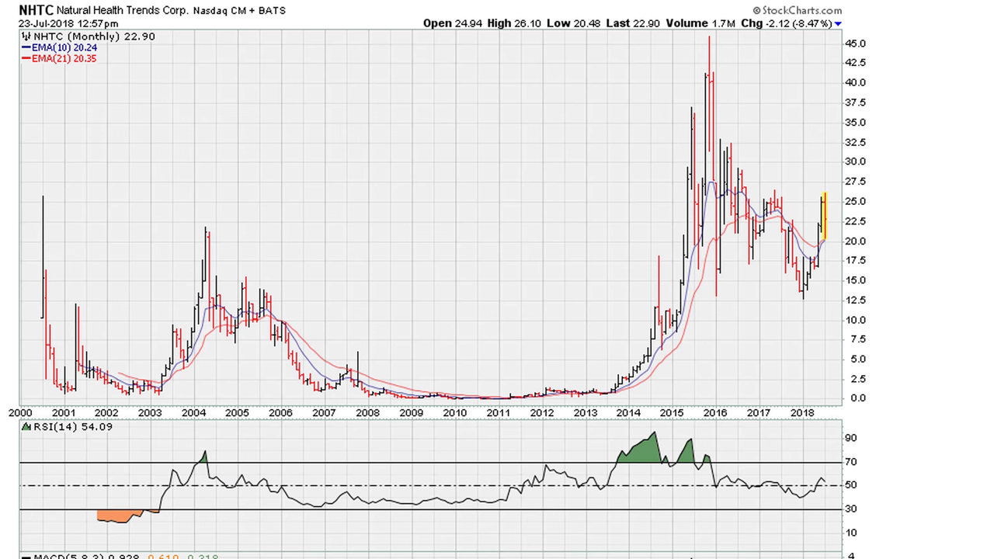
left_click_drag(125, 522, 266, 480)
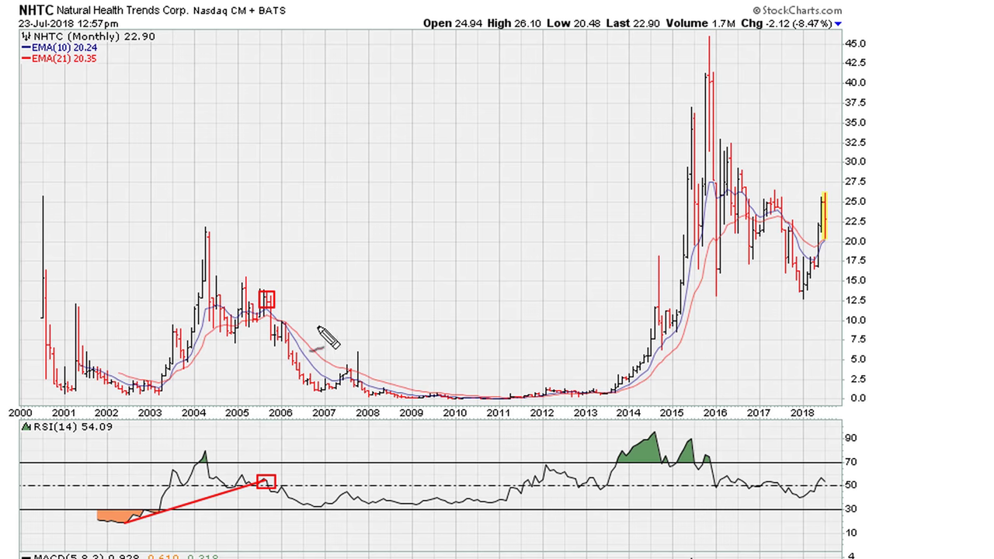
mouse_move(264, 311)
left_mouse_down()
mouse_move(316, 407)
mouse_move(320, 384)
mouse_move(317, 396)
left_mouse_up()
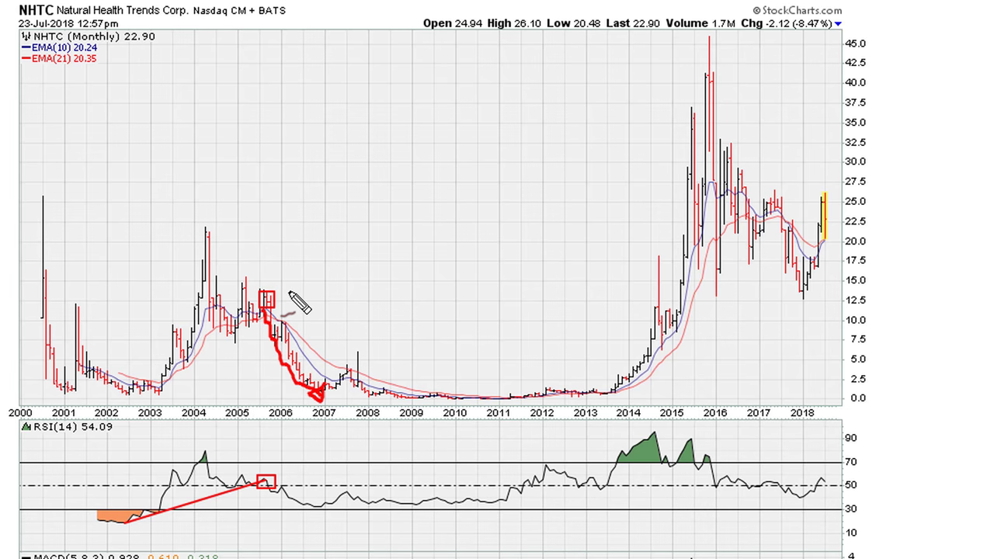
mouse_move(288, 289)
left_mouse_down()
mouse_move(294, 311)
mouse_move(309, 296)
mouse_move(303, 311)
left_mouse_up()
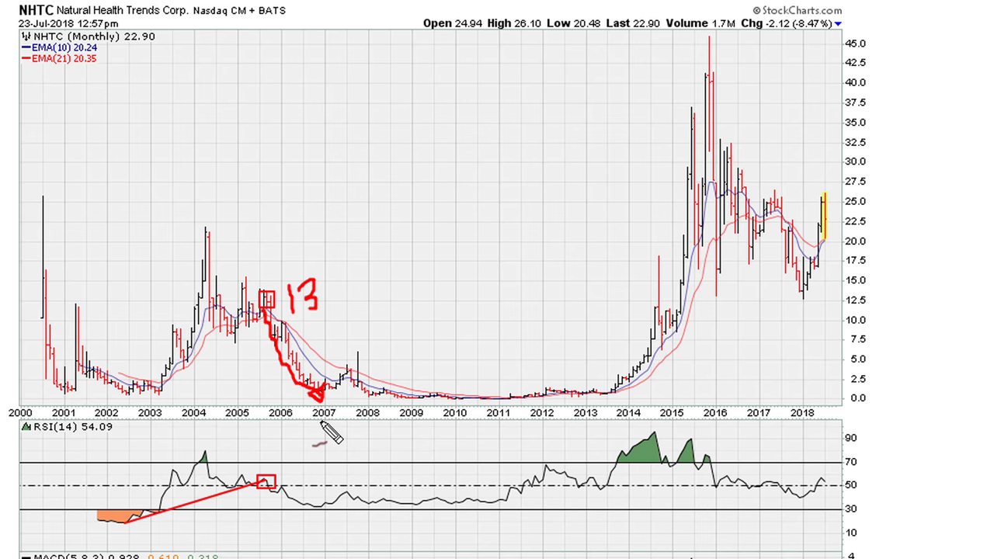
- Note '<20', trace the 2007–2013 price lows, bolden the 2005 boxes, and draw a horizontal RSI line near 55
mouse_move(332, 431)
left_mouse_down()
mouse_move(311, 441)
mouse_move(376, 441)
mouse_move(361, 439)
left_mouse_up()
mouse_move(334, 386)
left_mouse_down()
mouse_move(432, 398)
mouse_move(607, 390)
left_mouse_up()
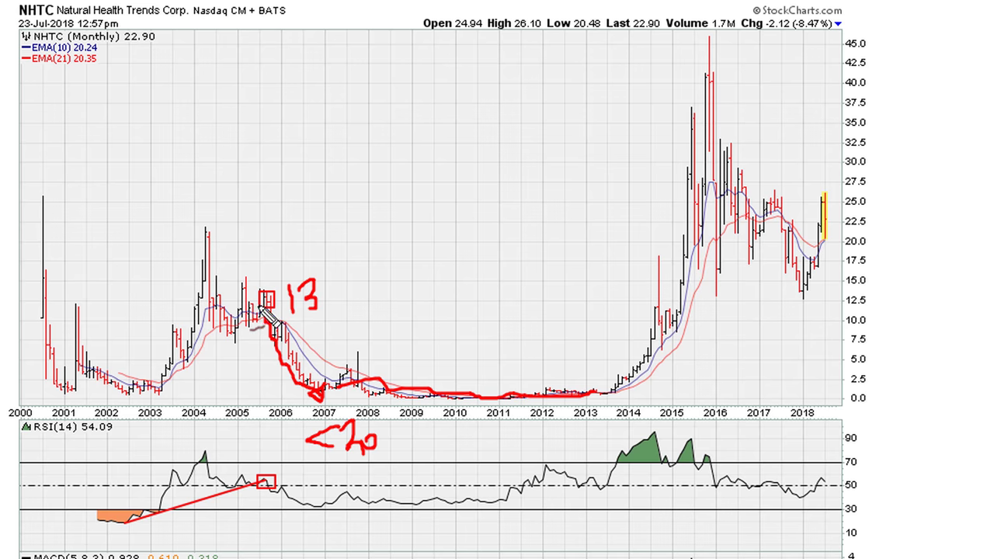
mouse_move(258, 293)
left_mouse_down()
mouse_move(275, 294)
mouse_move(280, 308)
left_mouse_up()
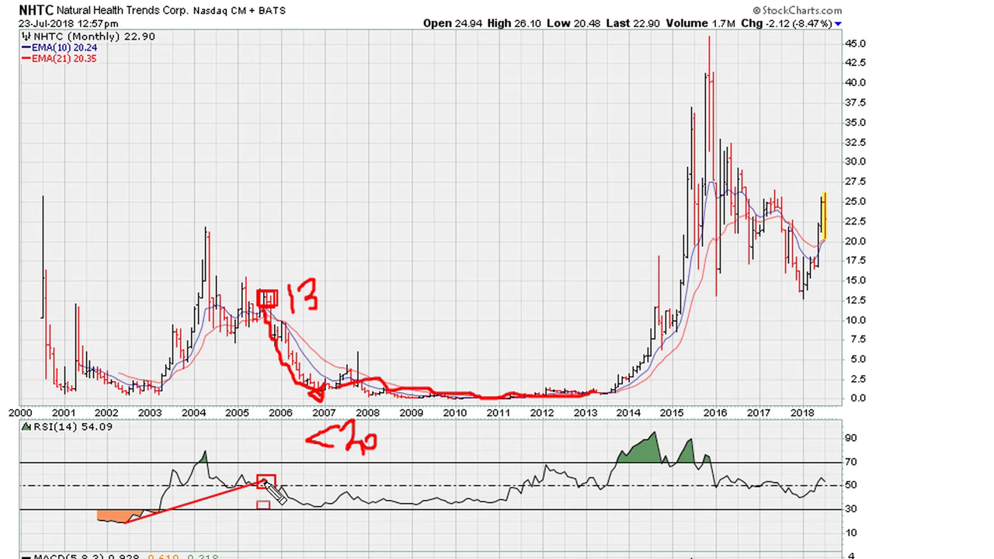
left_click_drag(257, 475, 276, 488)
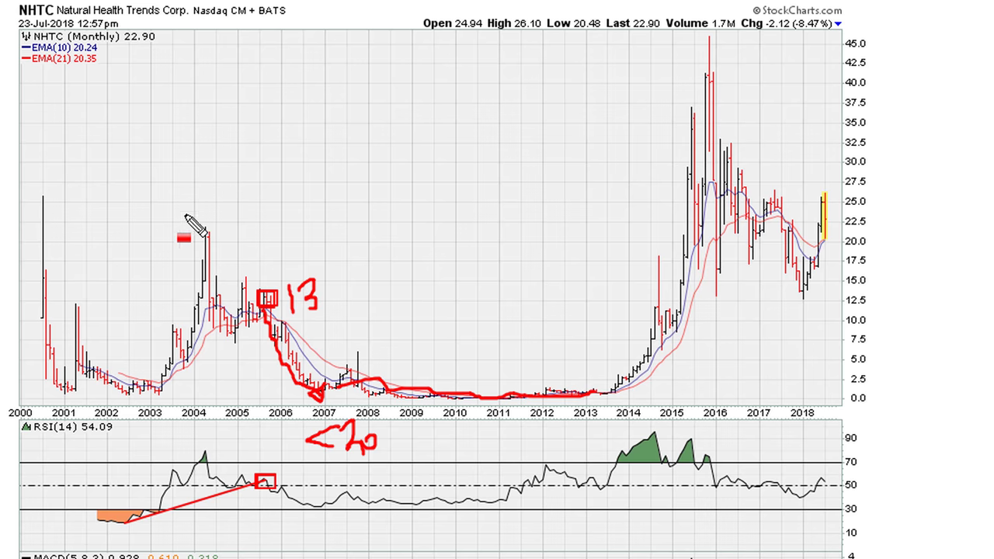
left_click_drag(264, 482, 897, 482)
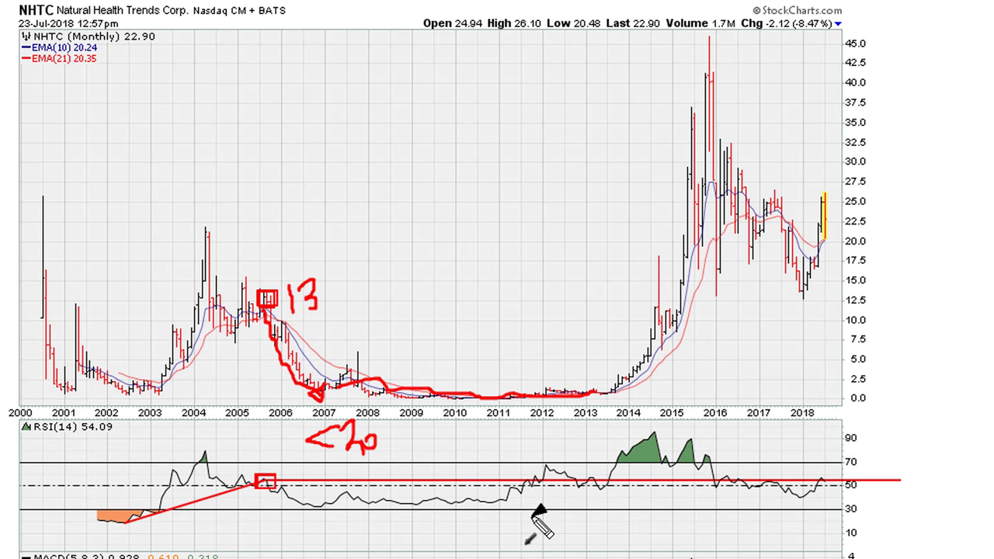
- Add black arrows at the 2011–2013 RSI touches of the 50 line and the matching price lows
left_click_drag(522, 446, 524, 472)
left_click_drag(521, 371, 525, 396)
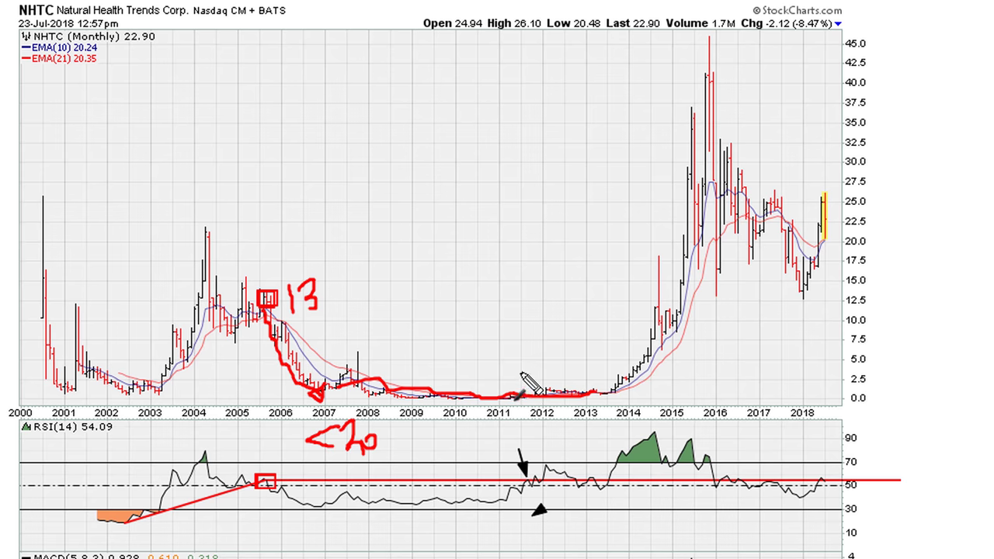
left_click_drag(531, 436, 534, 469)
left_click_drag(538, 368, 544, 390)
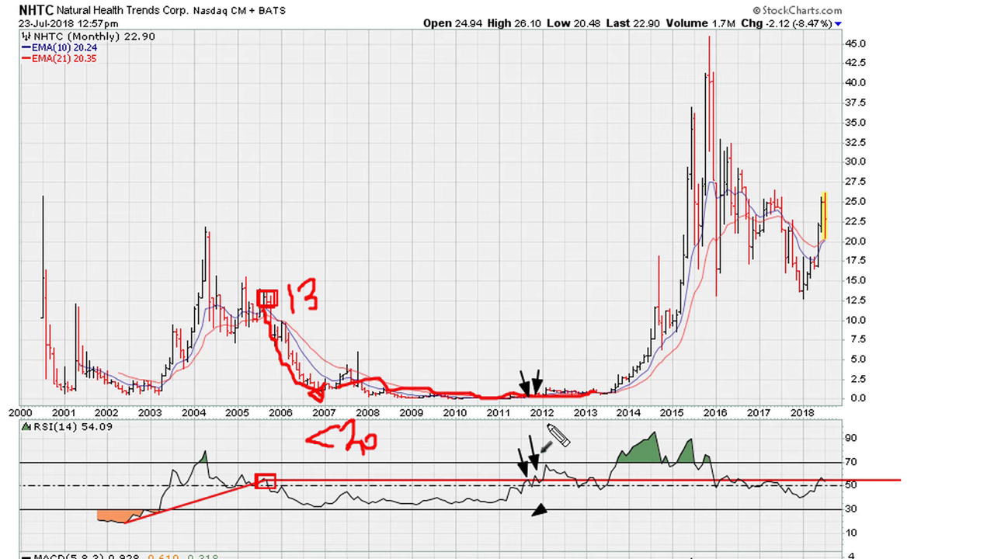
left_click_drag(536, 510, 565, 510)
left_click_drag(548, 402, 556, 411)
left_click_drag(695, 428, 703, 421)
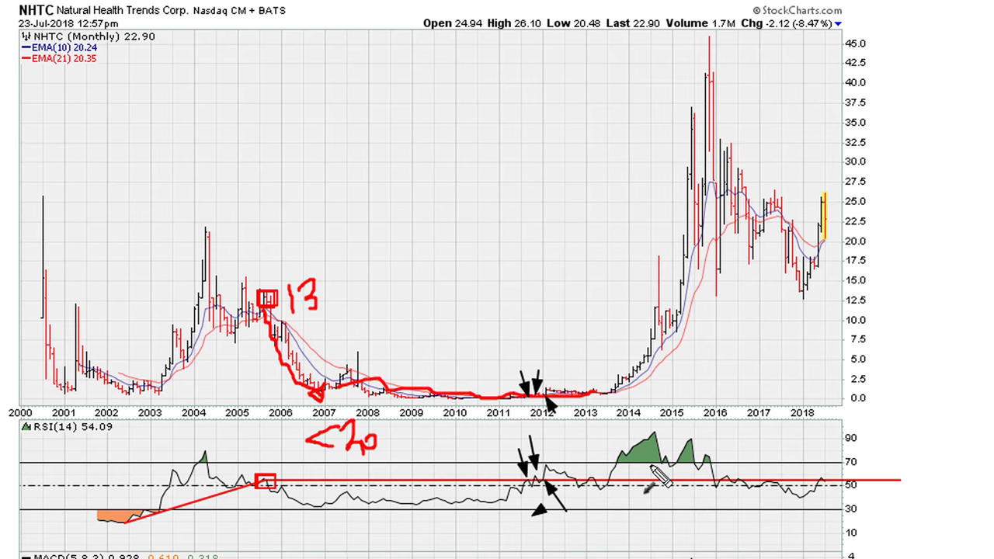
left_click_drag(583, 444, 577, 475)
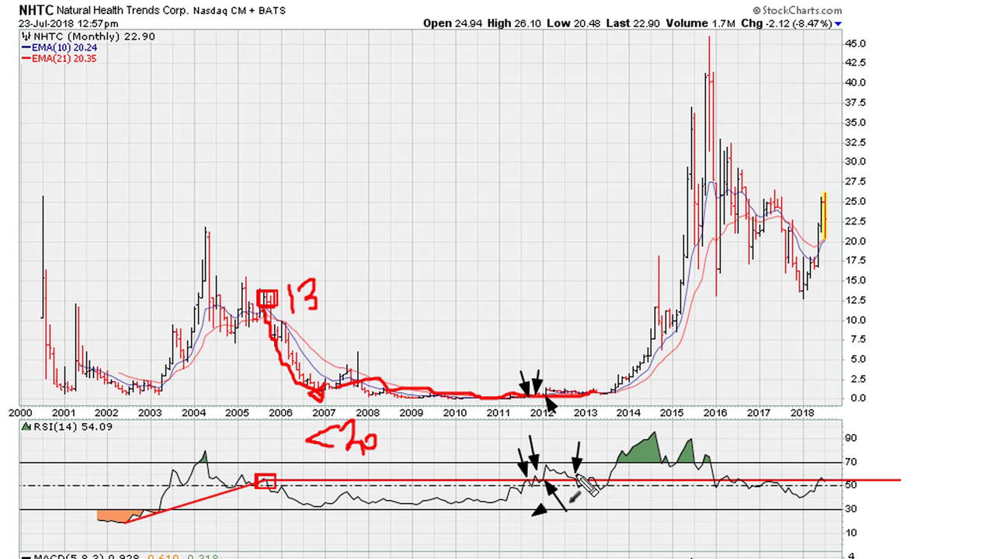
left_click_drag(586, 358, 581, 391)
left_click_drag(606, 441, 592, 475)
left_click_drag(611, 354, 597, 387)
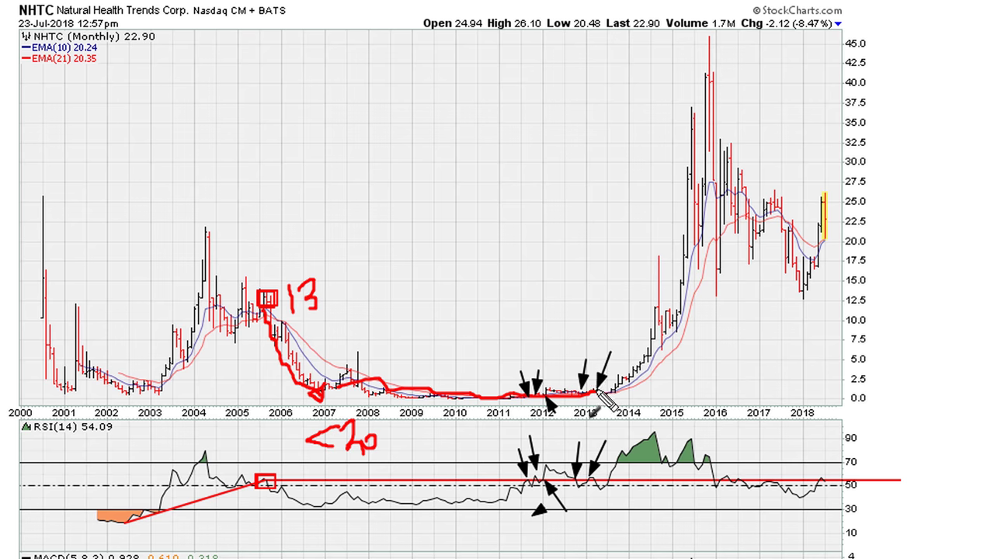
left_click_drag(610, 441, 606, 475)
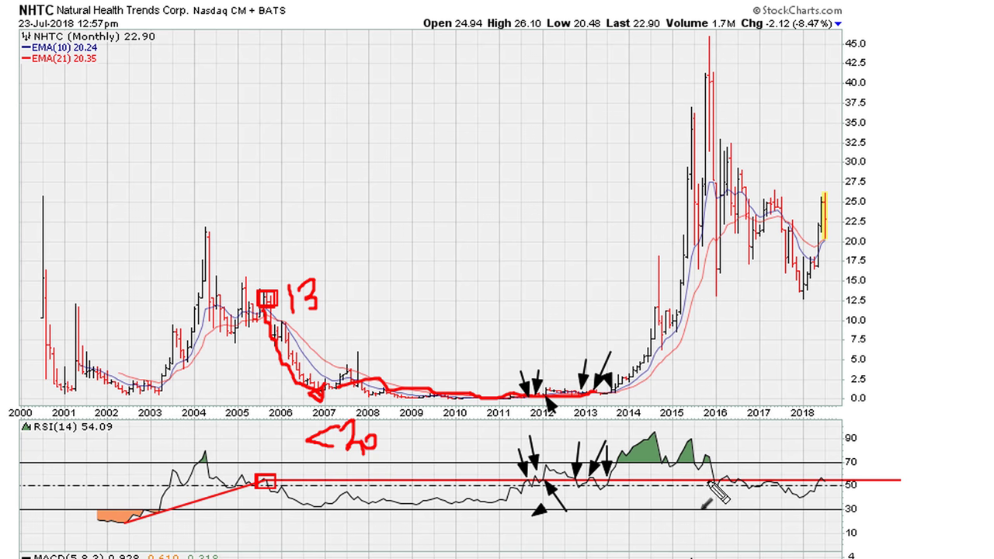
- Add black arrows at the 2016–2018 RSI touches and the matching 2016–2017 price highs
left_click_drag(726, 449, 716, 477)
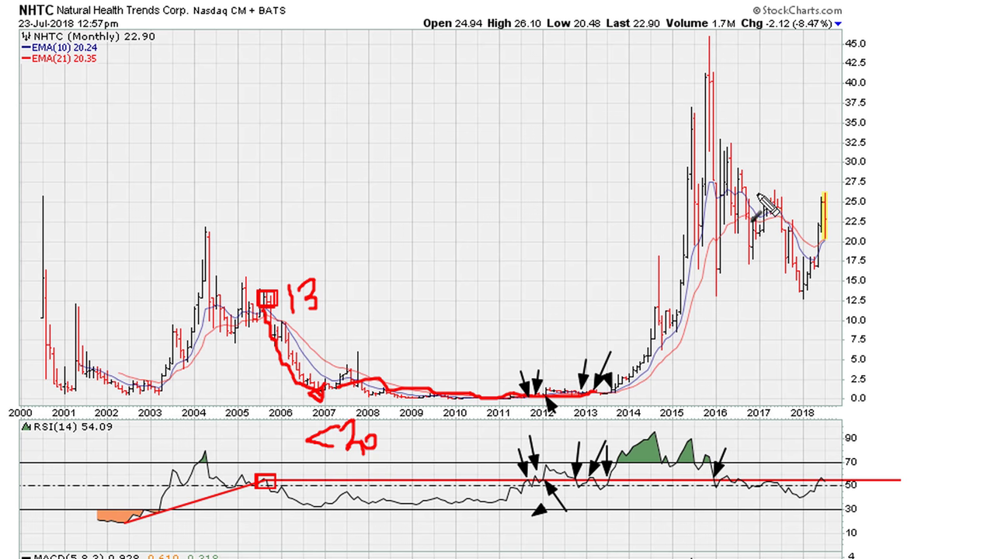
left_click_drag(741, 102, 719, 134)
mouse_move(739, 455)
left_mouse_down()
mouse_move(730, 474)
mouse_move(740, 471)
left_mouse_up()
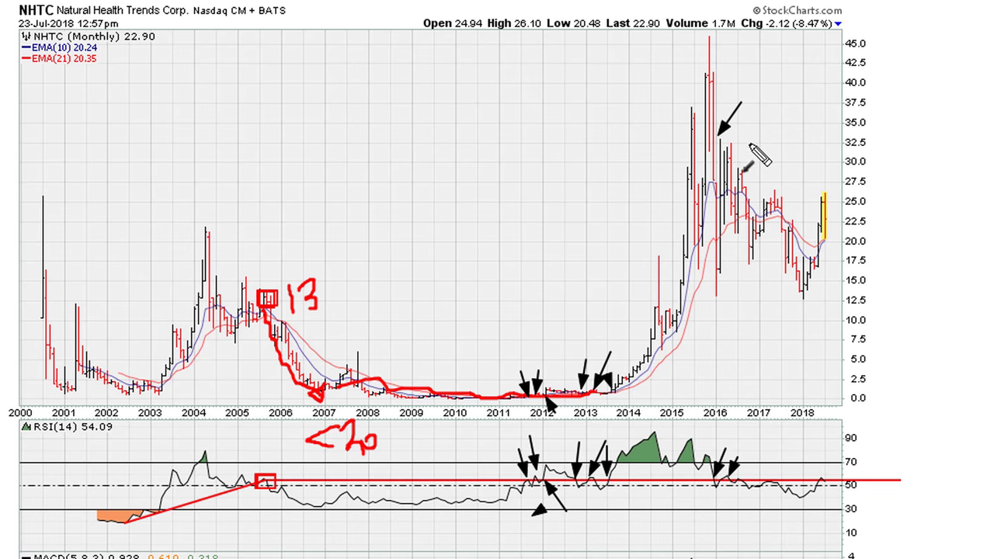
left_click_drag(750, 142, 736, 155)
mouse_move(751, 457)
left_mouse_down()
mouse_move(742, 474)
mouse_move(749, 468)
left_mouse_up()
left_click_drag(753, 167, 742, 182)
left_click_drag(743, 182, 750, 177)
left_click_drag(785, 453, 780, 470)
left_click_drag(790, 174, 779, 195)
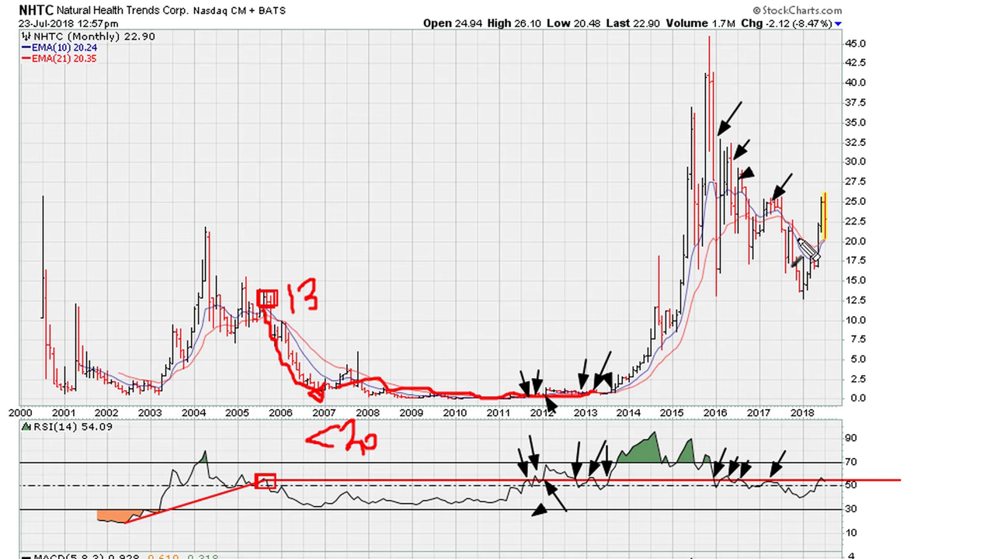
left_click_drag(843, 433, 827, 474)
left_click_drag(827, 474, 836, 469)
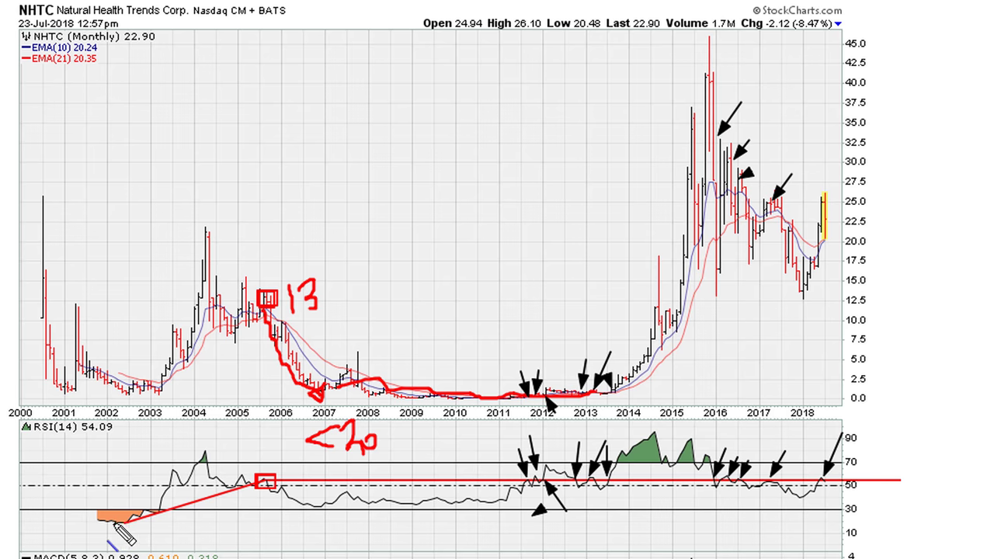
- Draw a blue RSI trendline from the 2002 low and box the 2018 RSI, 2013 RSI and late-2013 price bars
mouse_move(124, 524)
left_mouse_down()
mouse_move(812, 475)
mouse_move(860, 497)
mouse_move(834, 497)
mouse_move(852, 479)
left_mouse_up()
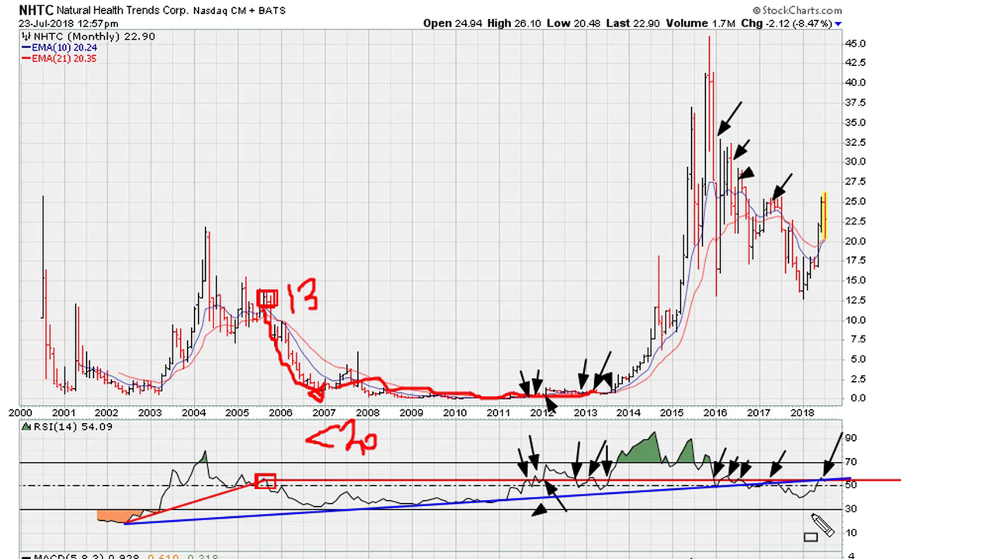
left_click_drag(815, 476, 834, 490)
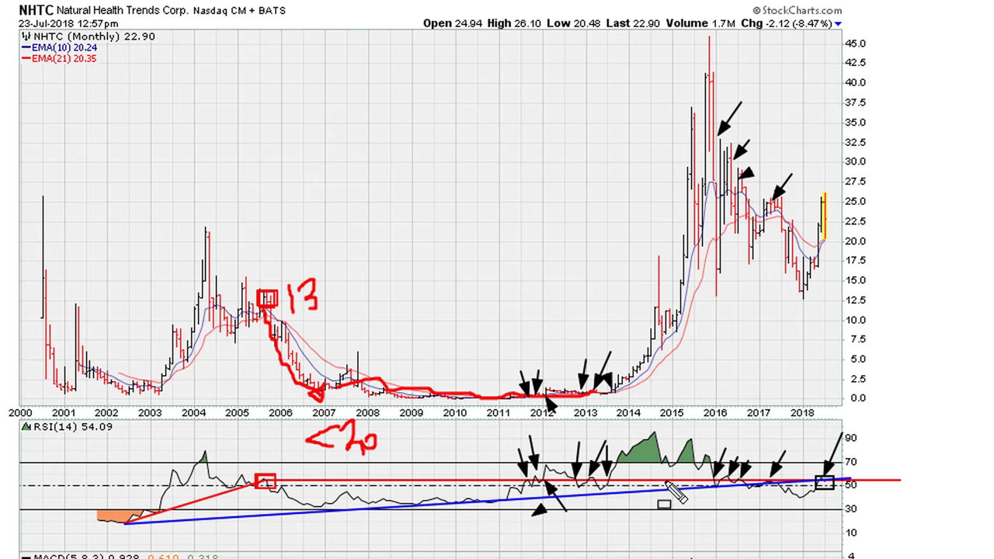
left_click_drag(603, 476, 619, 489)
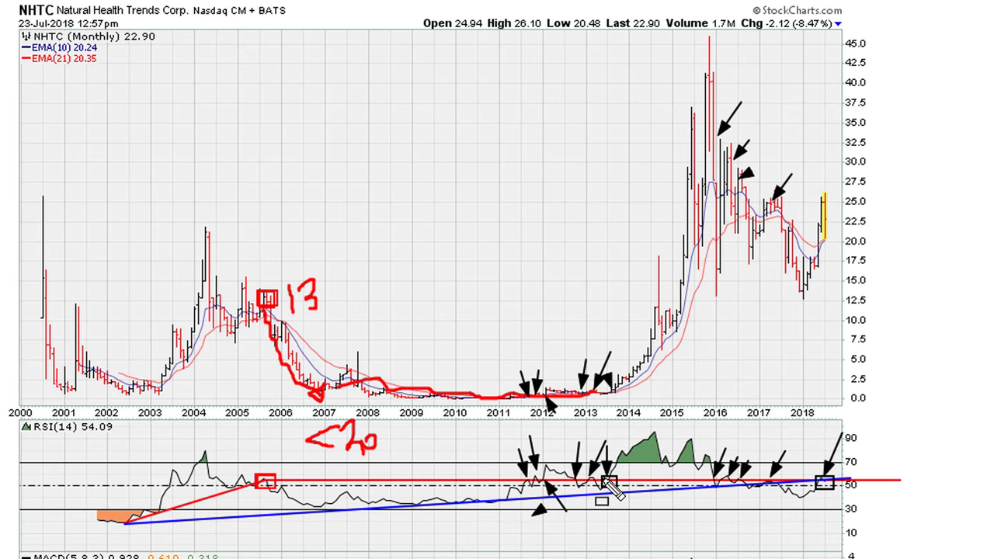
left_click_drag(607, 385, 619, 395)
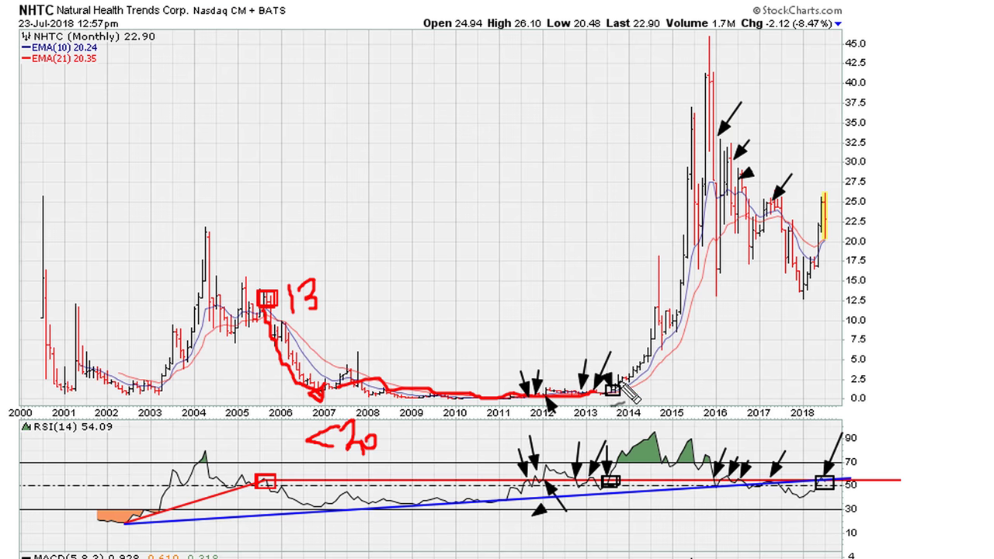
- Write 3 beside the late-2013 price low and 45 near the 2015–2016 peak
left_click_drag(648, 383, 643, 407)
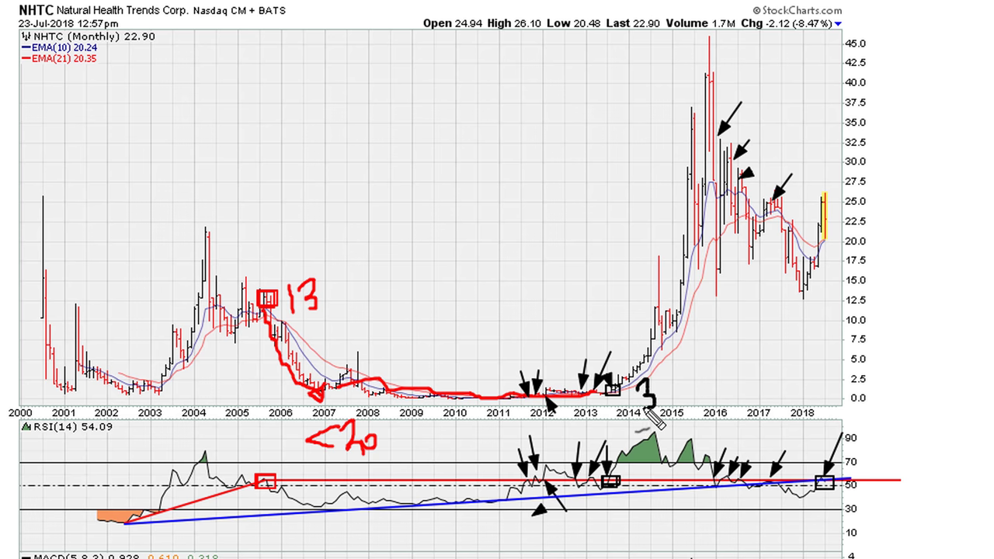
mouse_move(747, 35)
left_mouse_down()
mouse_move(761, 54)
mouse_move(758, 81)
left_mouse_up()
left_click_drag(792, 37, 773, 76)
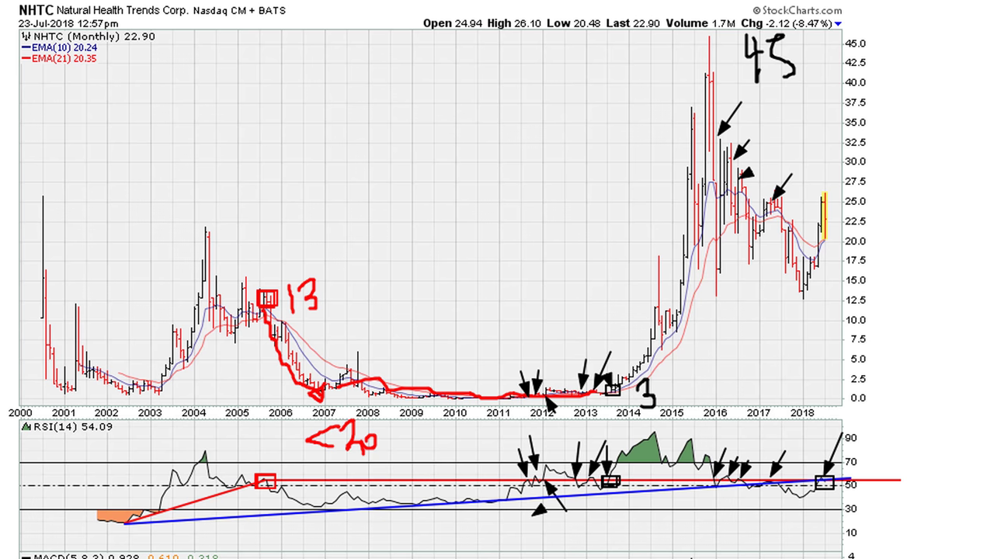
- Clear the annotations and mark the weekly July top near 26 with a magenta arrow down toward 21
key("Escape")
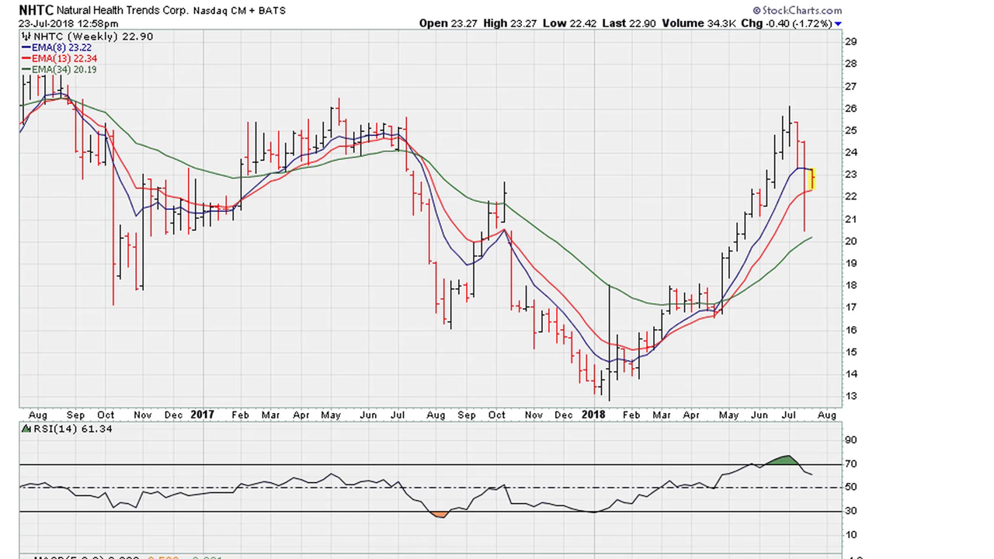
mouse_move(788, 125)
left_mouse_down()
mouse_move(808, 122)
mouse_move(828, 227)
mouse_move(848, 209)
left_mouse_up()
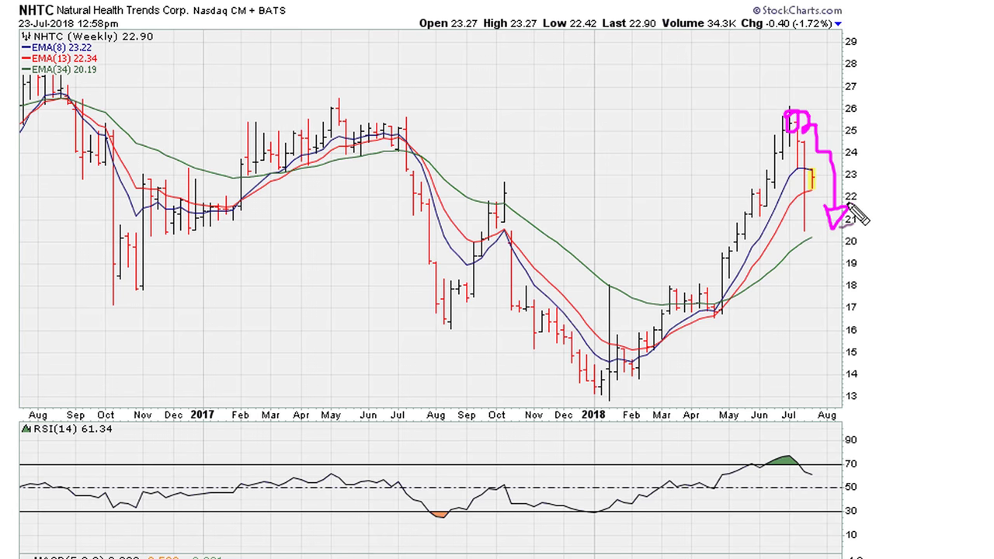